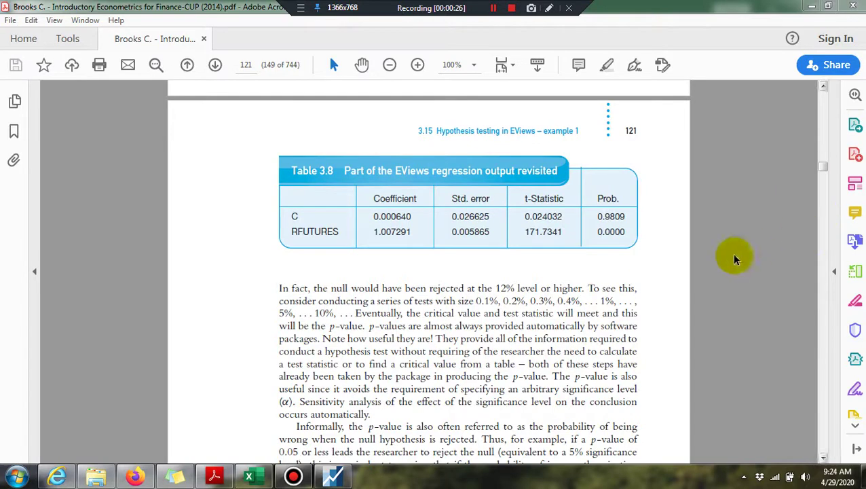
Step: Review section 3.15 and Table 3.8 in the textbook, switching to EViews to compare them with the RSPOT regression output
scroll(733, 259, down, 4)
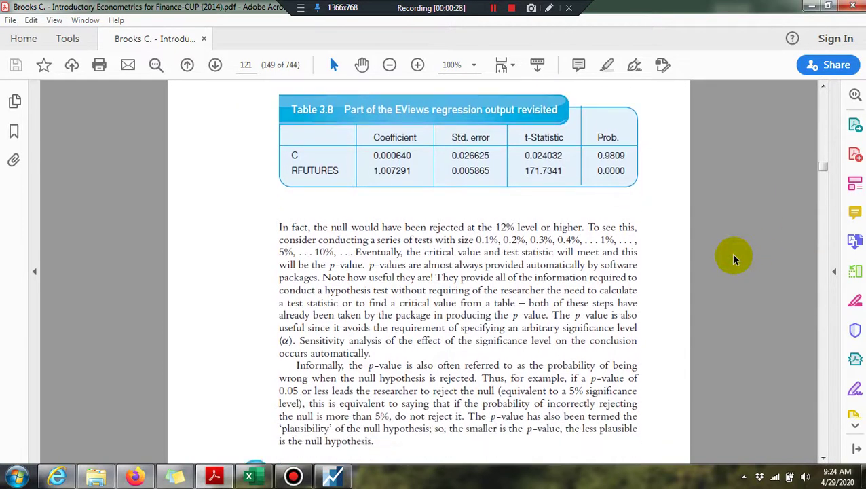
scroll(733, 258, down, 5)
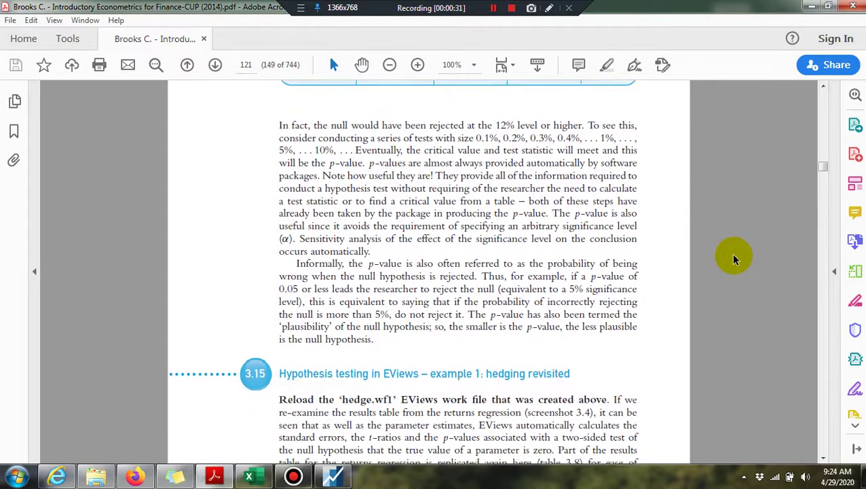
scroll(733, 259, down, 1)
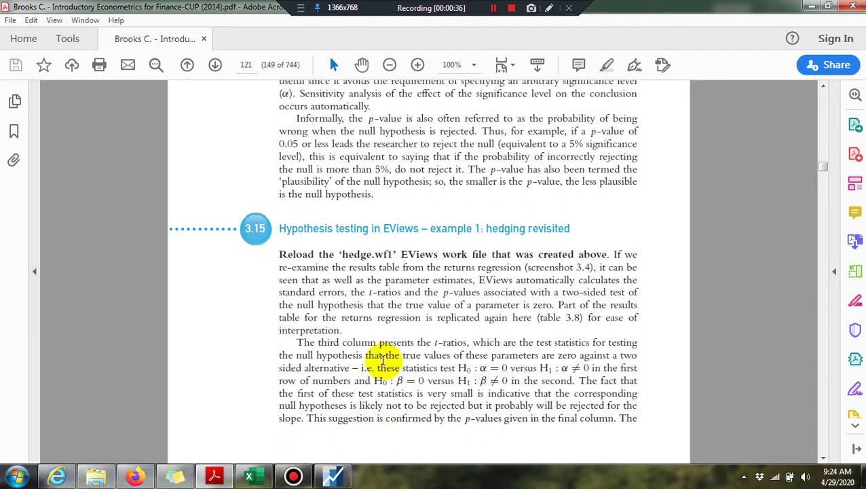
scroll(382, 360, up, 1)
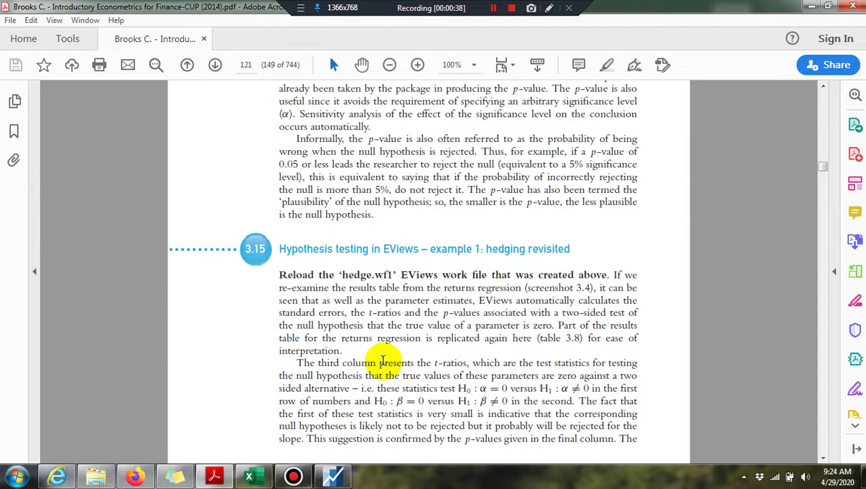
scroll(382, 361, up, 5)
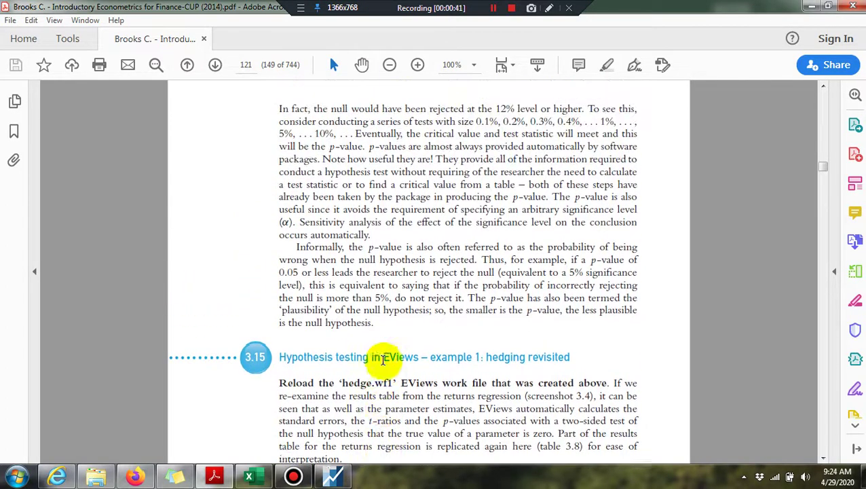
scroll(382, 360, up, 5)
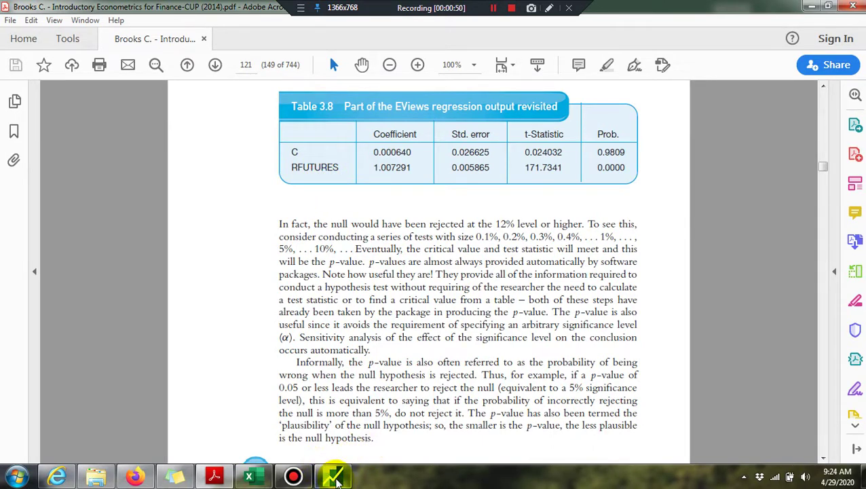
click(332, 475)
drag(390, 156, 428, 131)
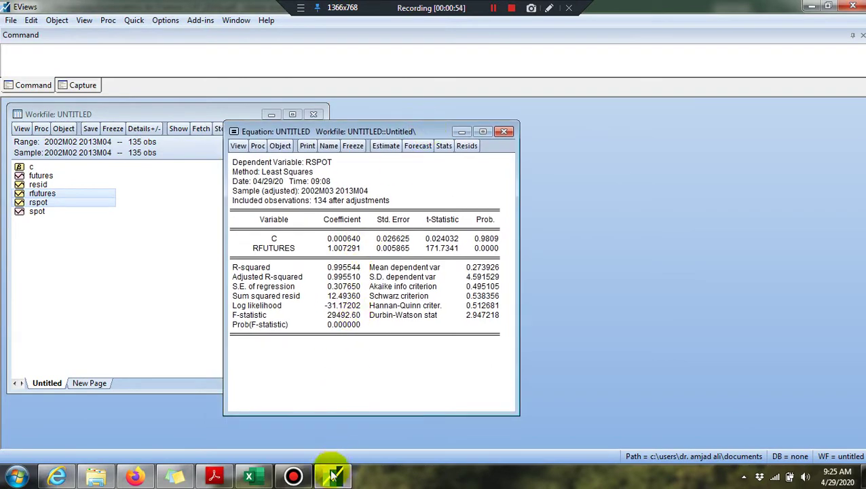
click(215, 476)
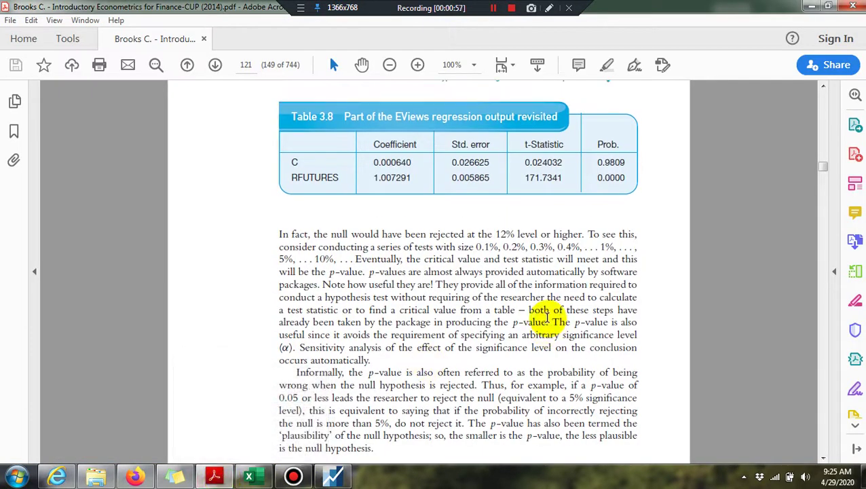
scroll(548, 318, up, 4)
scroll(547, 317, down, 3)
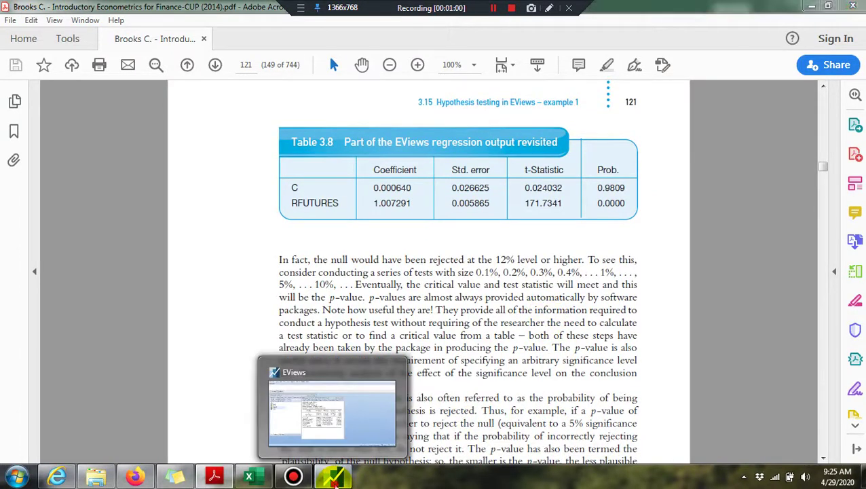
click(333, 477)
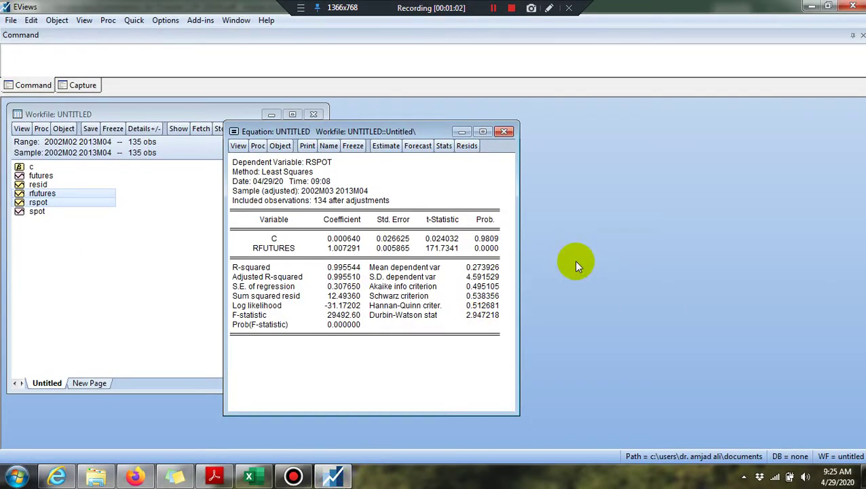
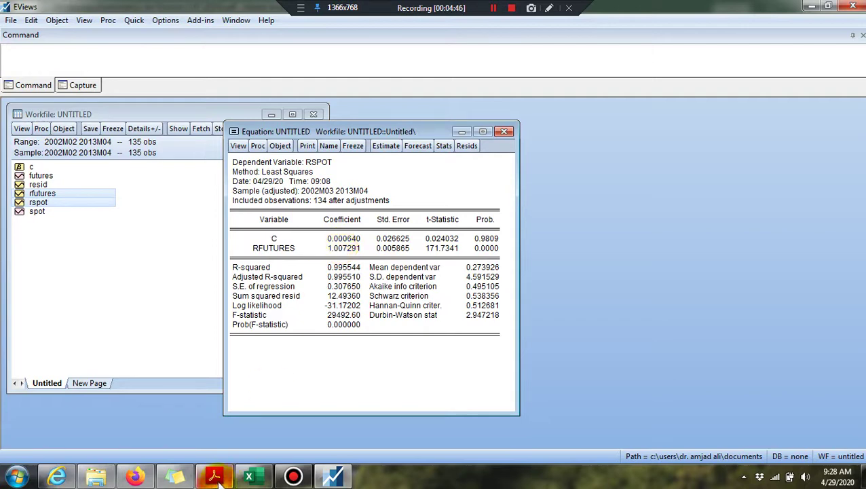
Step: Switch to the textbook PDF and read the page 122 instructions for testing that the slope coefficient equals 1
key(Down)
key(Down)
key(Down)
key(Down)
key(Down)
key(Down)
key(Down)
key(Down)
key(Down)
key(Down)
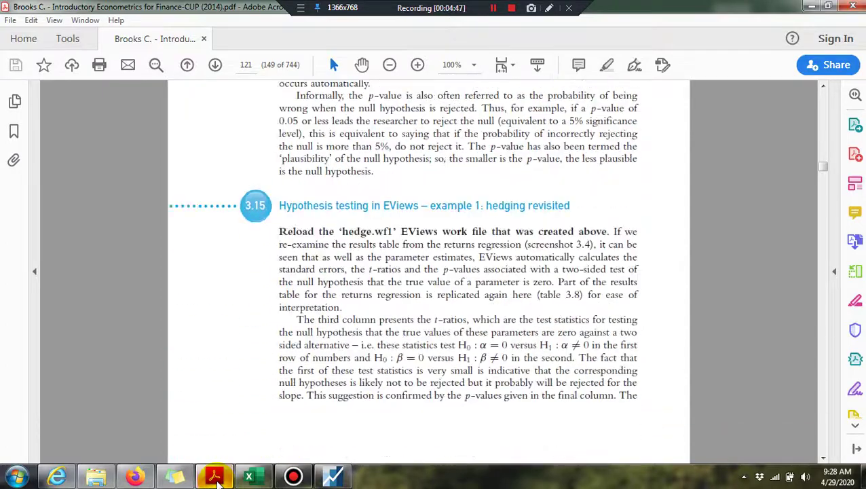
key(Down)
key(Down)
key(Down)
key(Down)
key(Down)
key(Down)
key(Down)
key(Down)
key(Down)
key(Down)
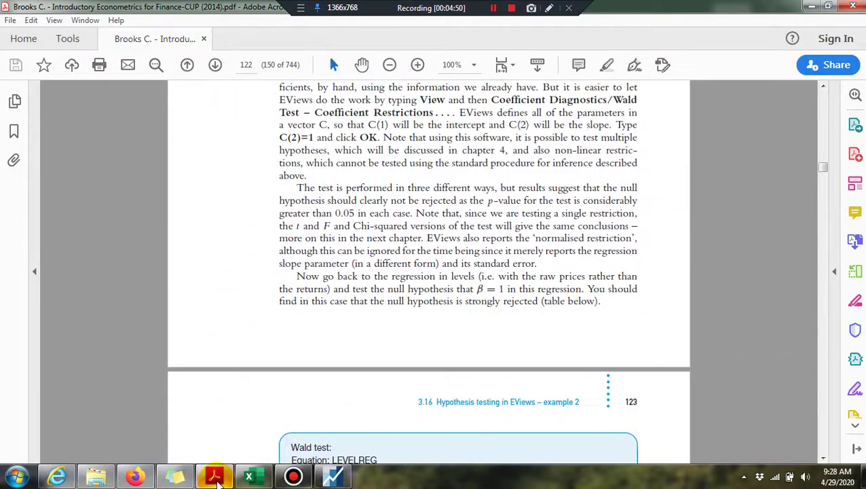
scroll(340, 366, up, 2)
scroll(340, 366, up, 1)
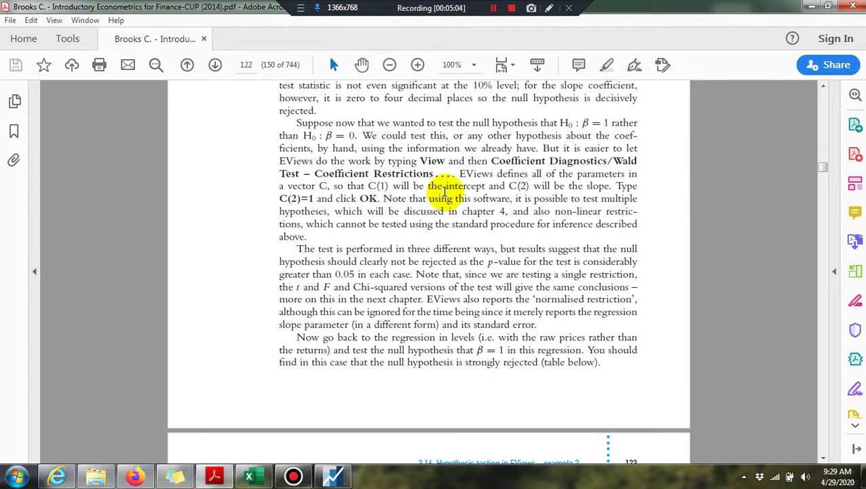
Step: In EViews, run a Wald test of coefficient restrictions on the RSPOT equation with the restriction C(2)=1
click(333, 476)
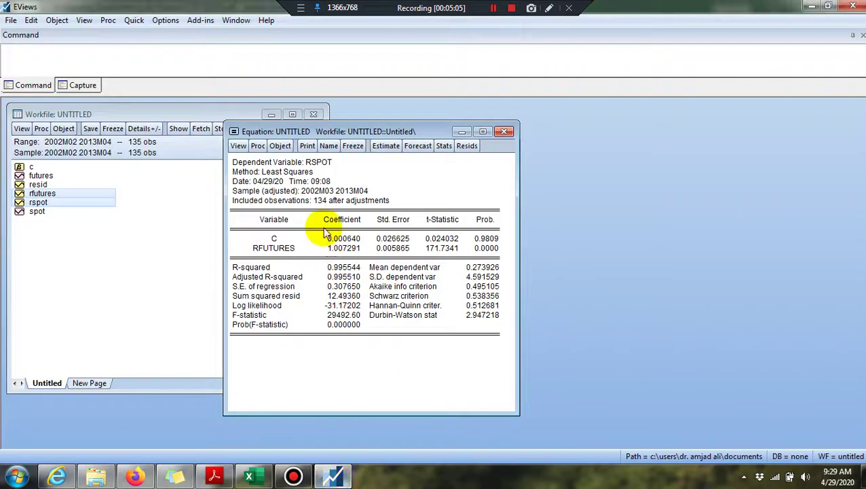
click(239, 146)
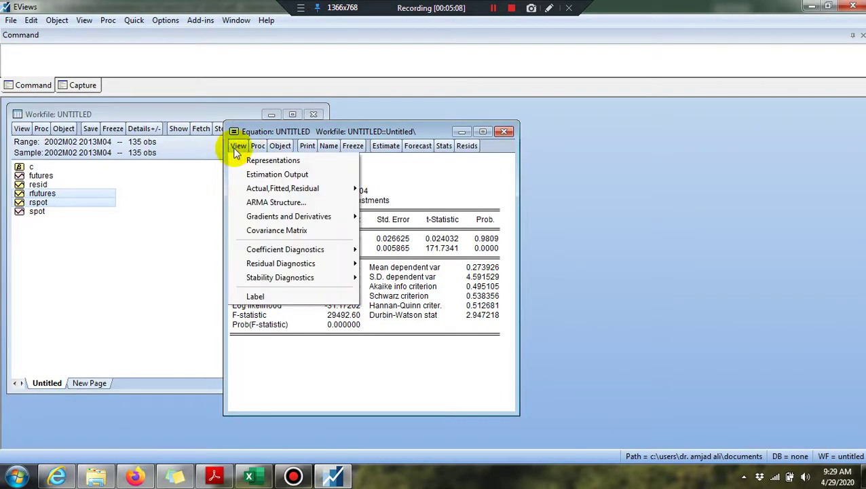
mouse_move(292, 250)
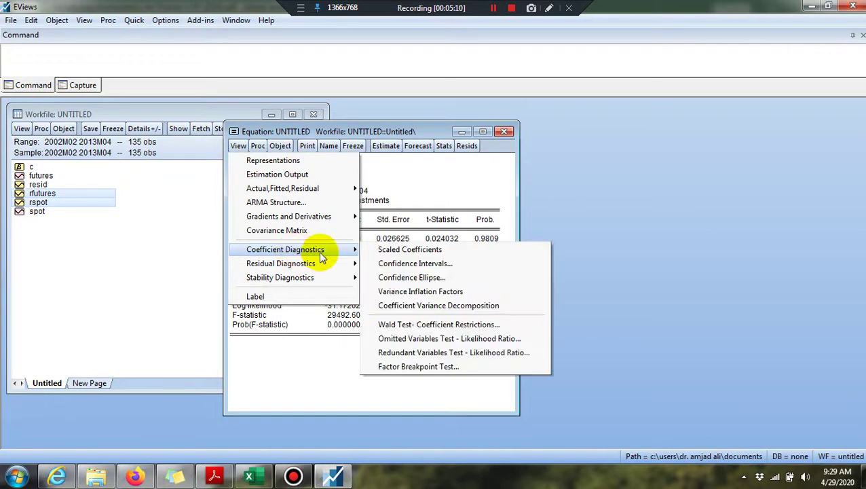
click(432, 325)
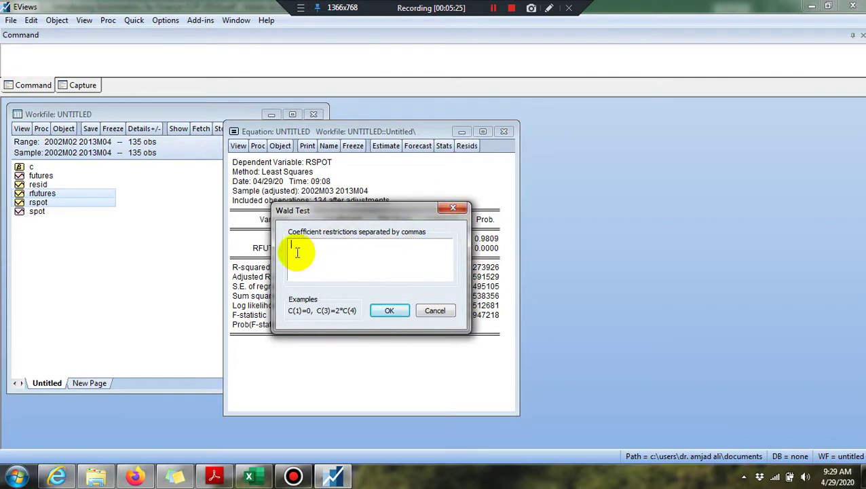
text(C)
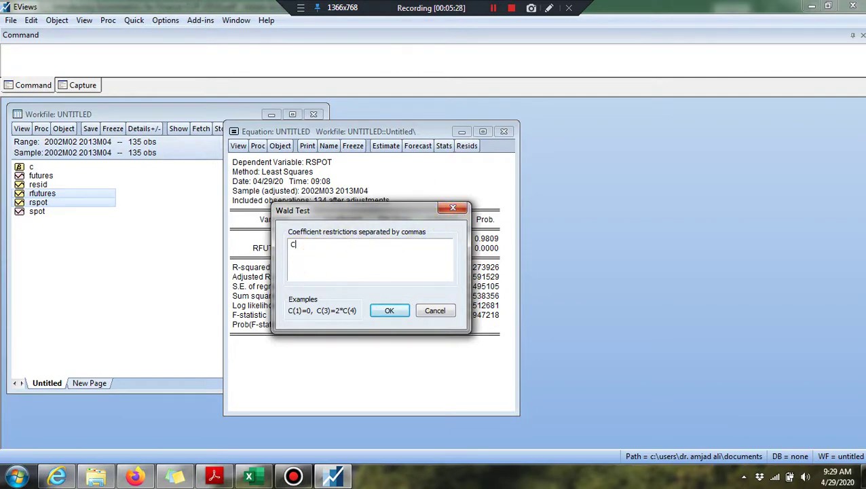
text((2))
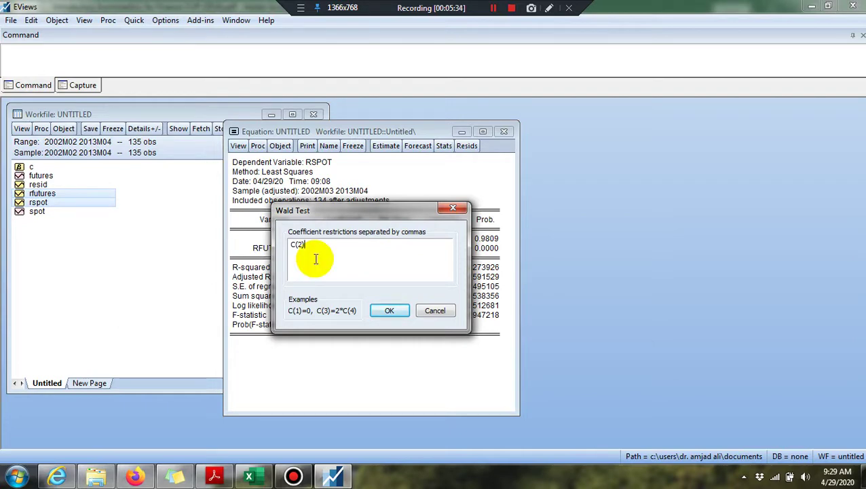
text(=)
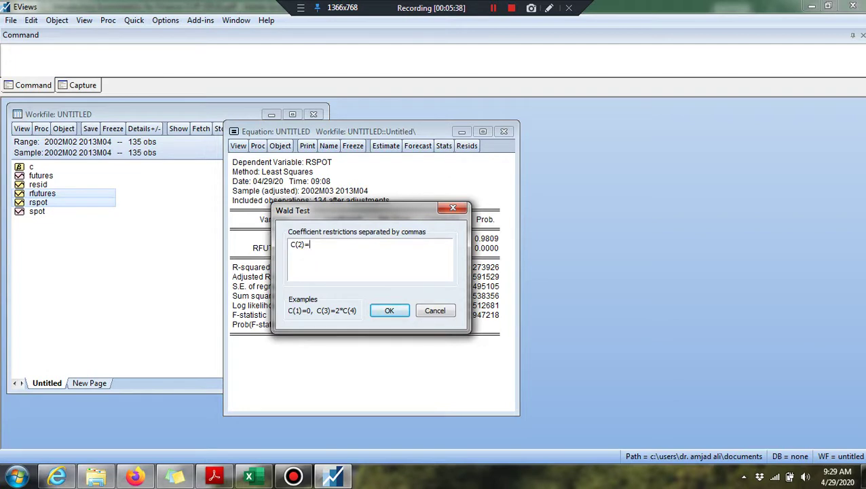
text(1)
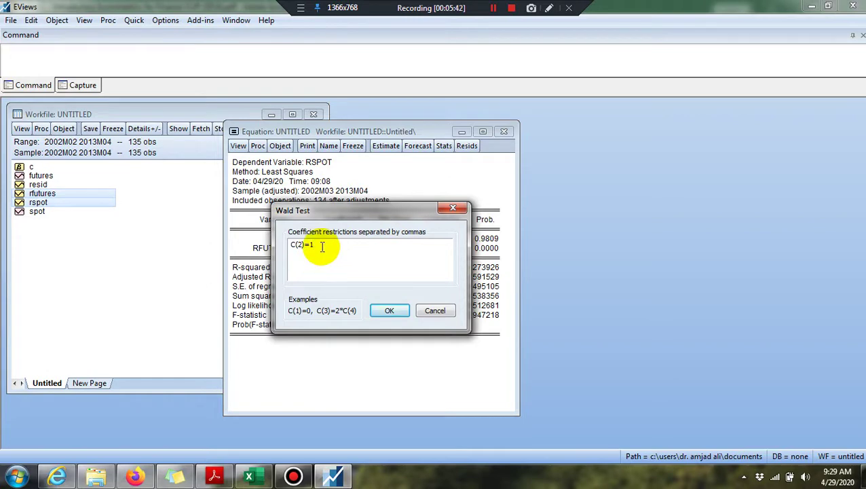
click(378, 317)
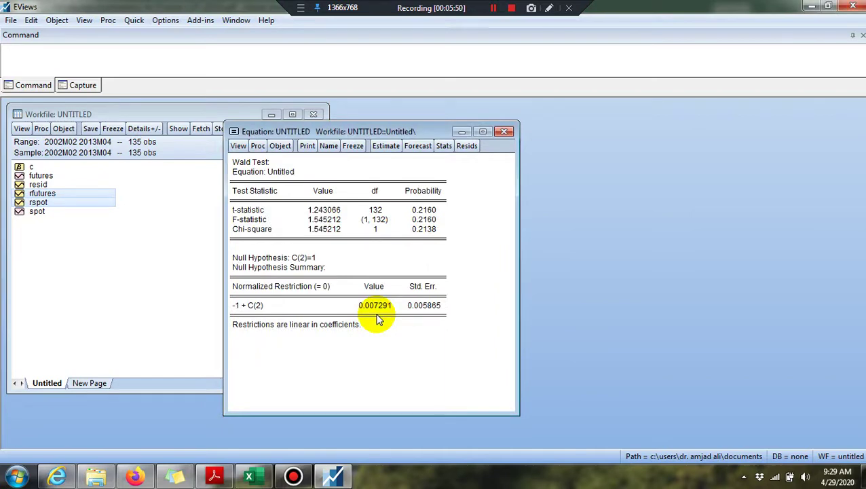
Step: Switch to the textbook PDF and examine the LEVELREG Wald test table on page 123
click(214, 475)
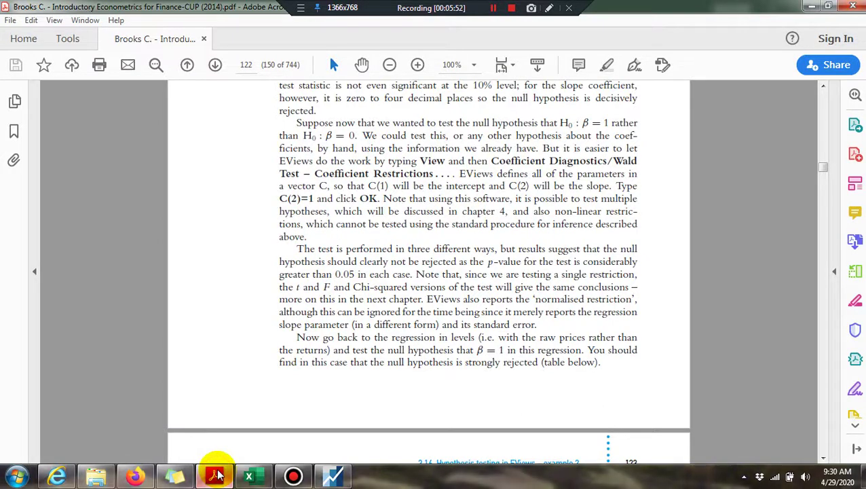
key(Down)
key(Down)
key(Down)
key(Down)
key(Down)
key(Down)
key(Down)
key(Down)
key(Down)
key(Down)
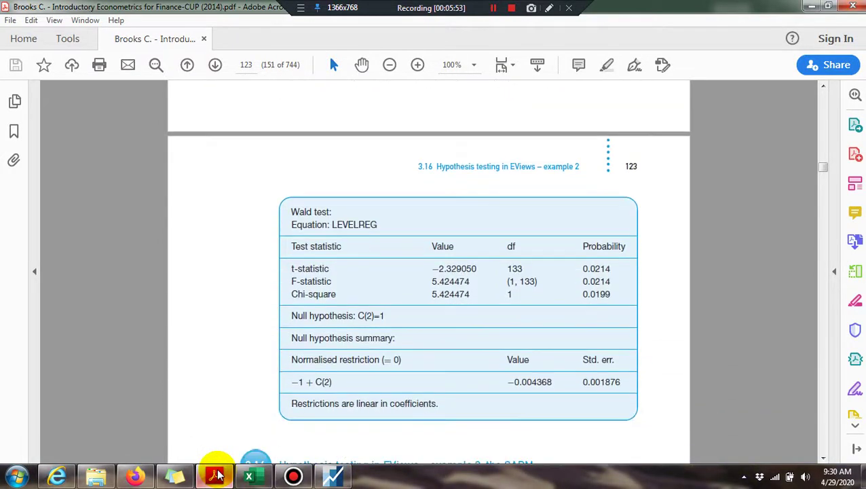
key(Down)
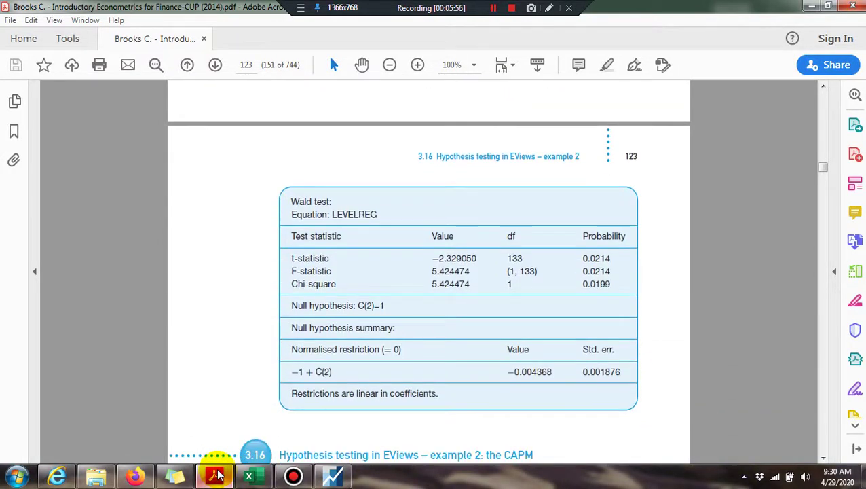
key(Up)
key(Up)
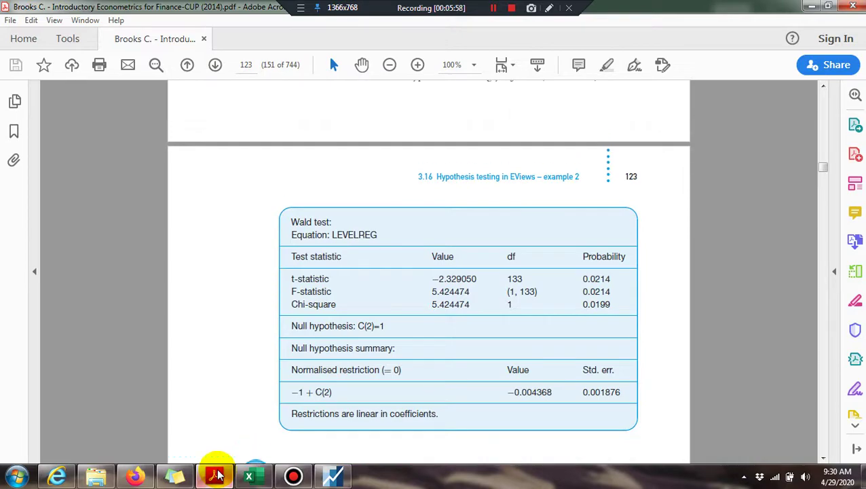
key(Down)
key(Down)
key(Down)
Step: Examine the RETURNREG Wald test table on page 122 of the textbook for comparison with the EViews test output
key(Up)
key(Up)
key(Up)
key(Up)
key(Up)
key(Up)
key(Up)
key(Up)
key(Up)
key(Up)
key(Up)
key(Up)
key(Up)
key(Up)
key(Up)
key(Up)
key(Up)
key(Up)
key(Up)
key(Up)
key(Up)
key(Up)
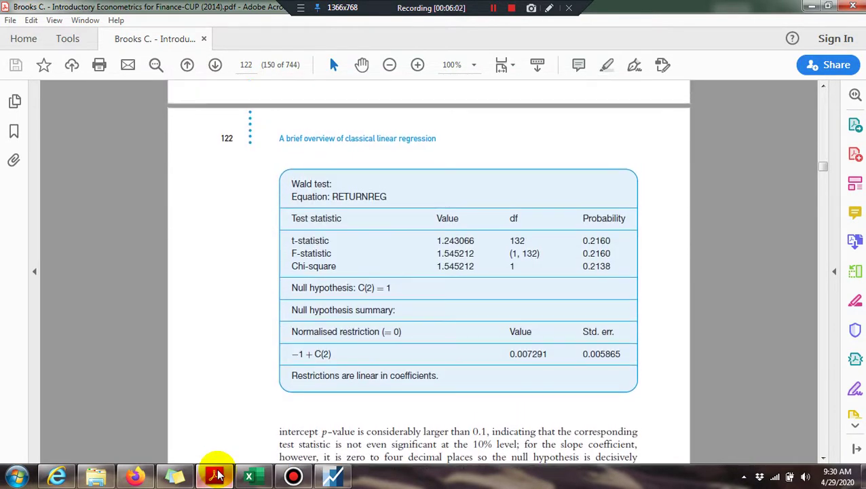
key(Up)
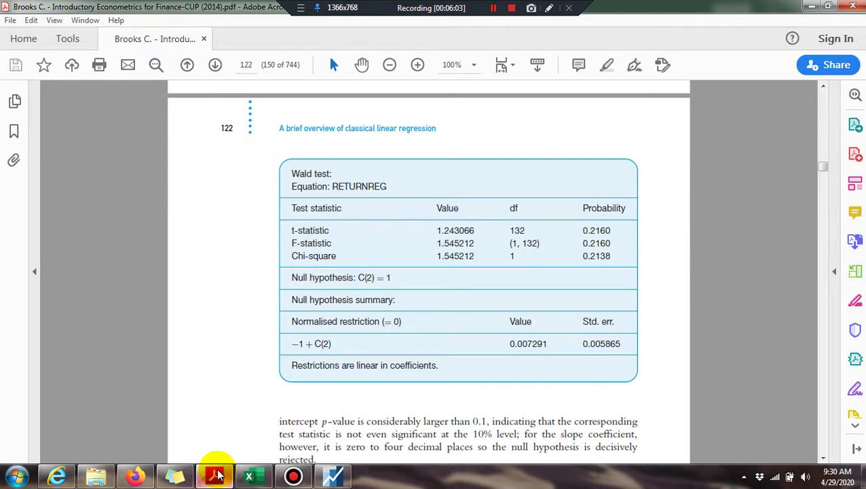
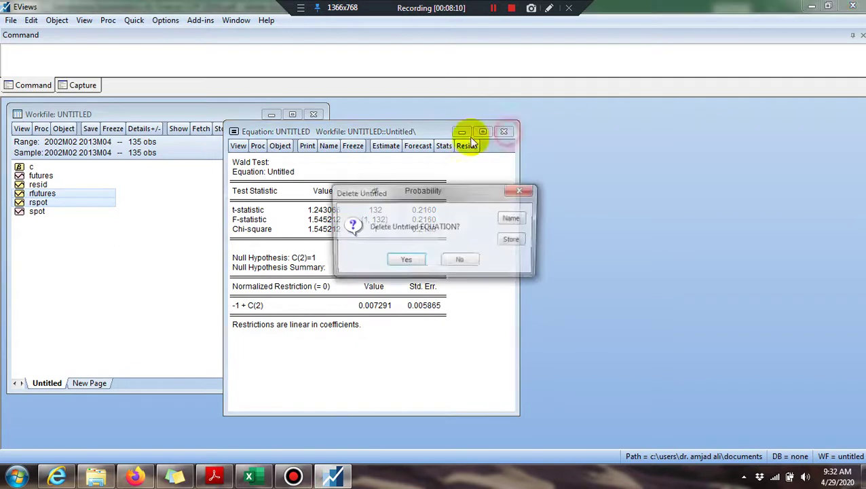
Step: Delete the untitled returns equation and open spot and futures as a new equation with spot as the dependent variable
click(393, 264)
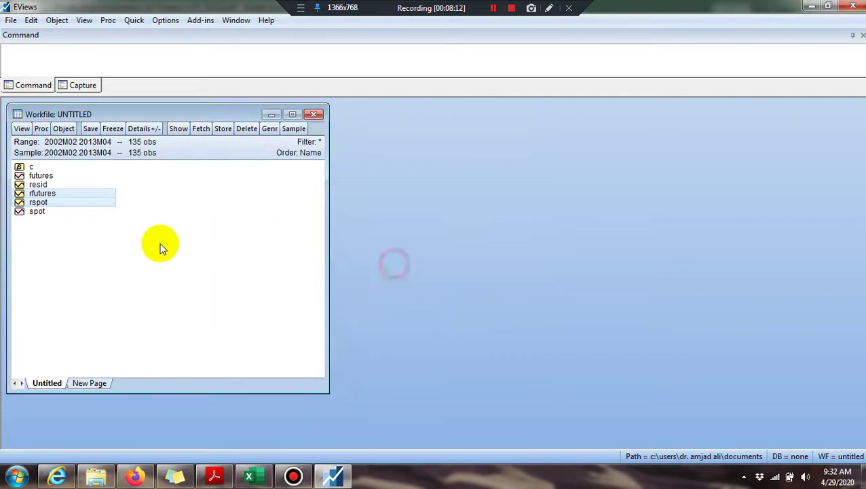
click(34, 211)
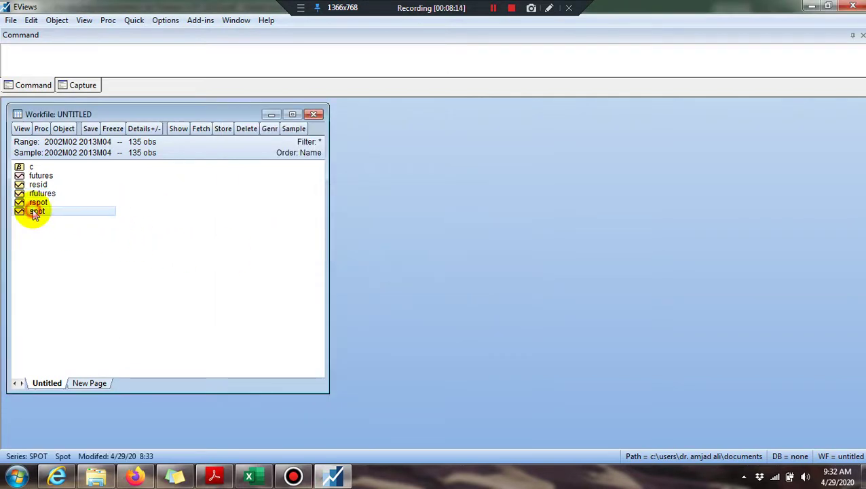
click(45, 175)
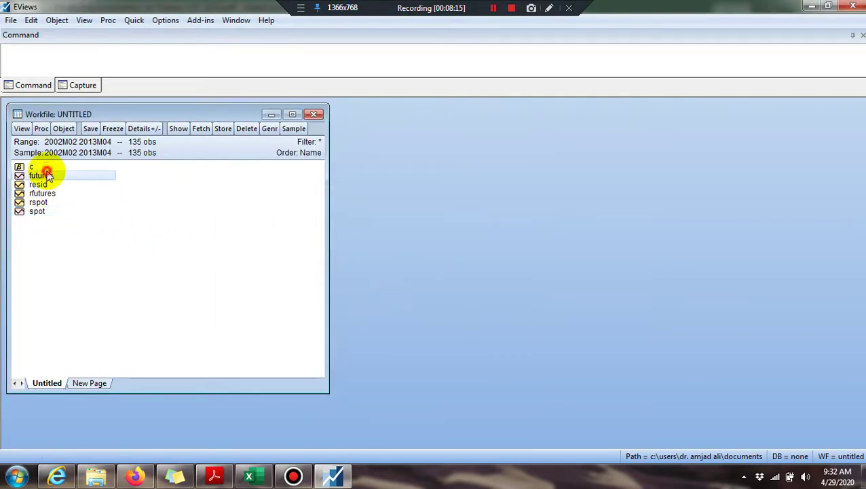
click(45, 213)
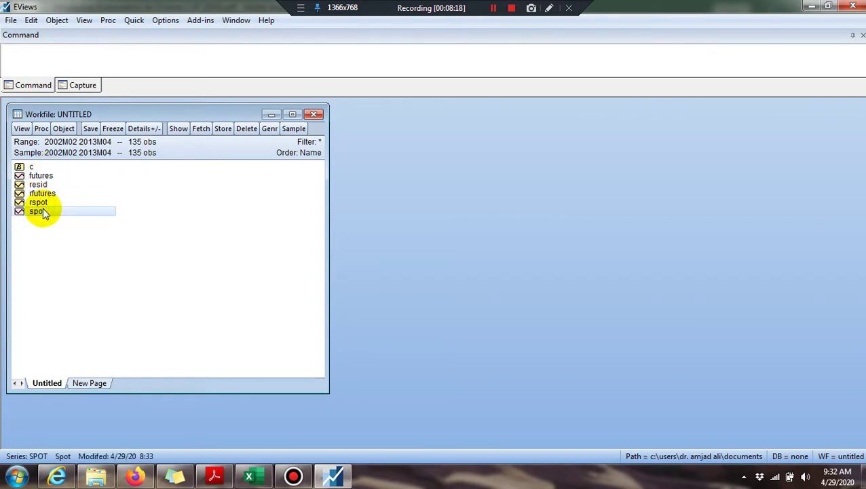
ctrl+click(41, 175)
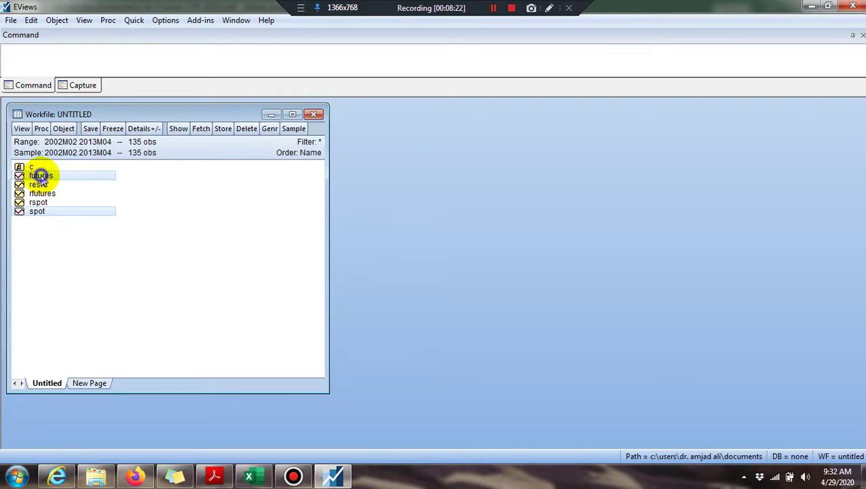
right_click(41, 175)
mouse_move(127, 180)
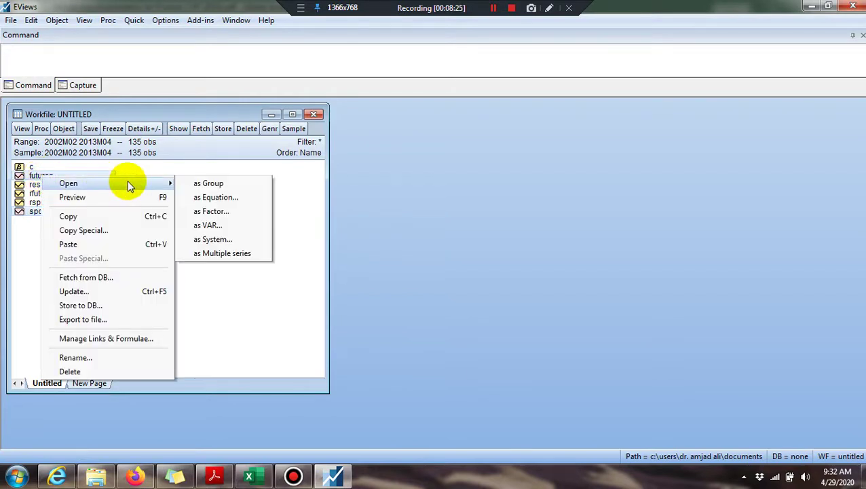
click(222, 199)
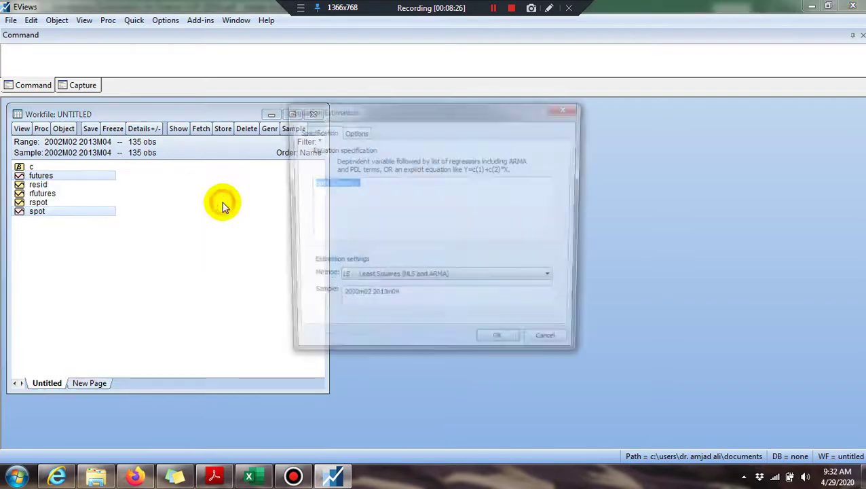
Step: Set the equation specification to spot c futures, placing the constant between the dependent variable and the regressor
click(361, 182)
text(c)
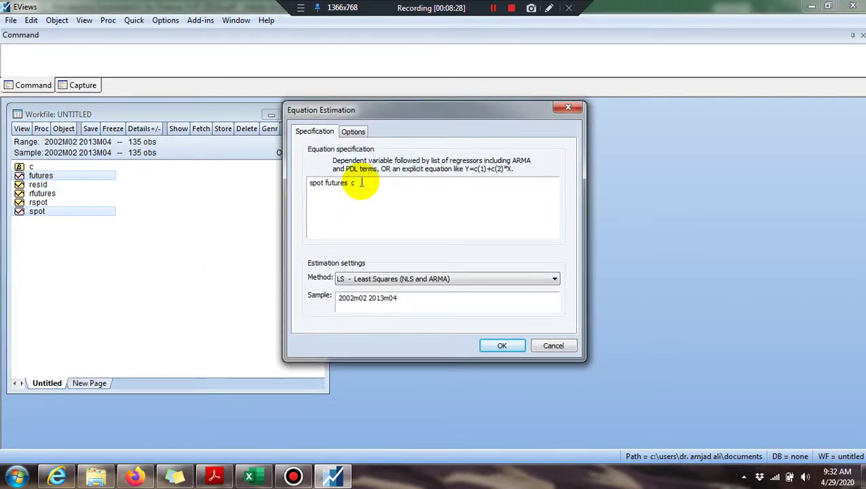
key(BackSpace)
key(BackSpace)
key(Left)
key(Left)
key(Left)
key(Left)
key(Left)
key(Left)
key(Left)
key(Left)
text(c)
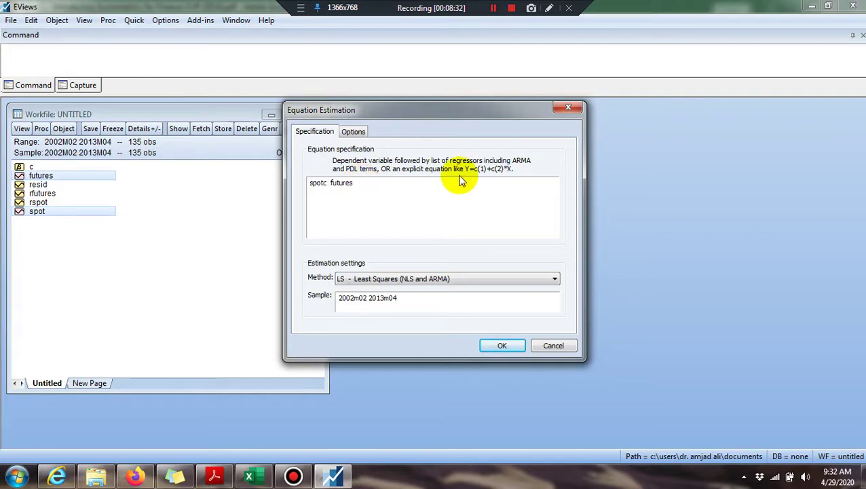
key(BackSpace)
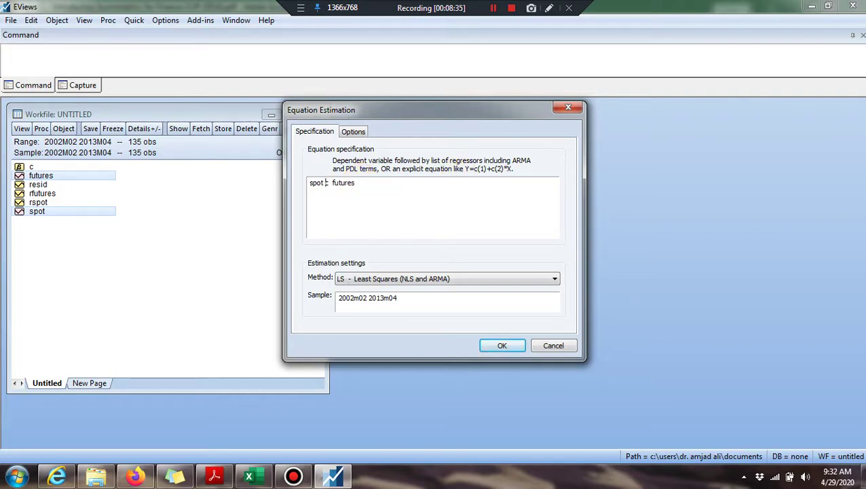
text(c)
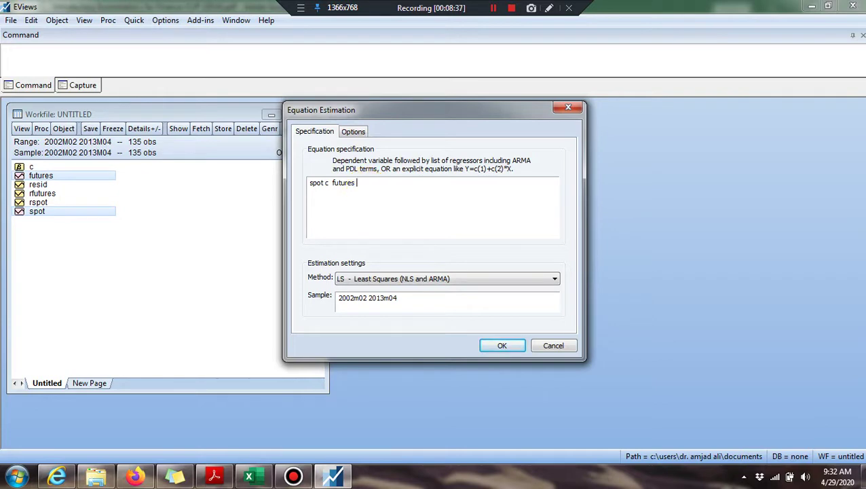
Step: Try the constant c after futures in the specification and restore the order spot c futures
double_click(332, 184)
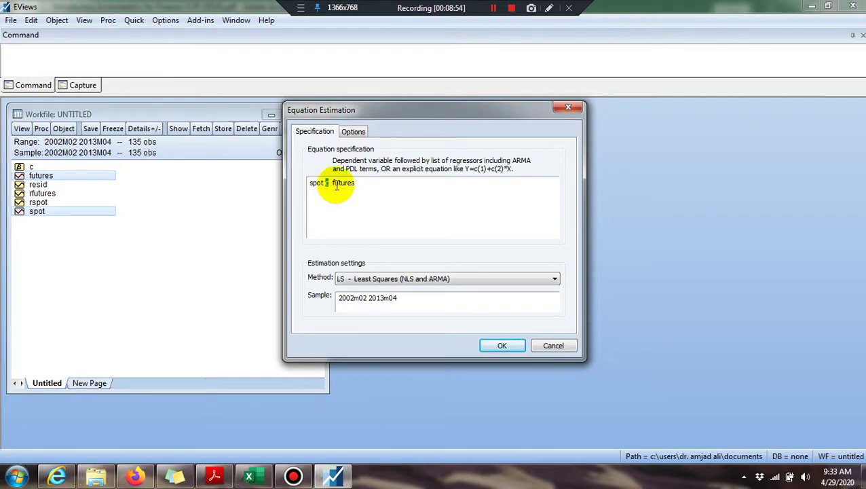
click(356, 184)
text(c)
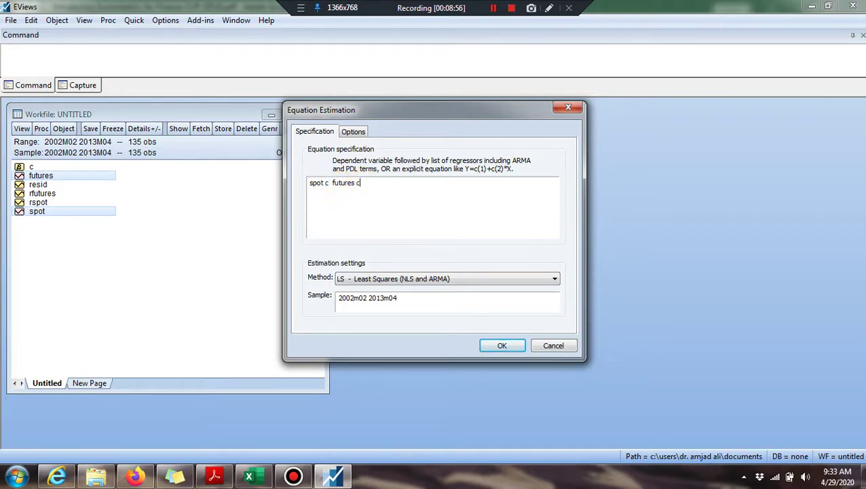
click(330, 183)
key(BackSpace)
key(BackSpace)
click(334, 183)
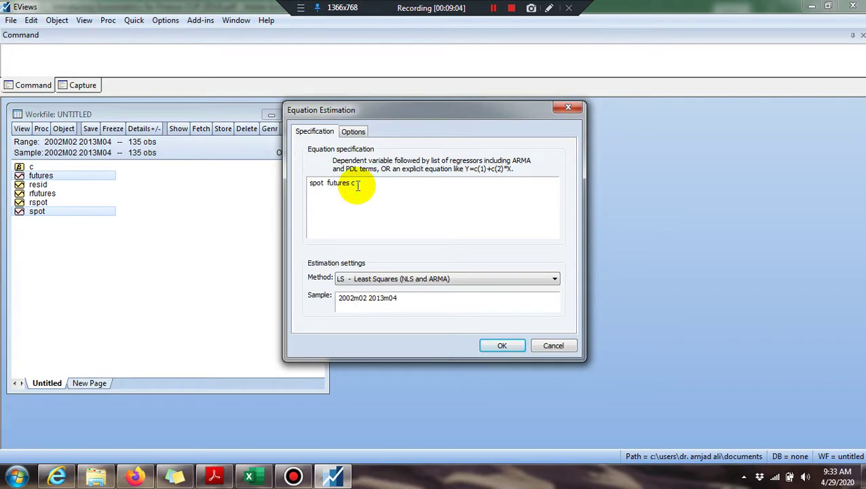
key(BackSpace)
key(BackSpace)
key(Left)
key(Left)
key(Left)
key(Left)
key(Left)
text(c)
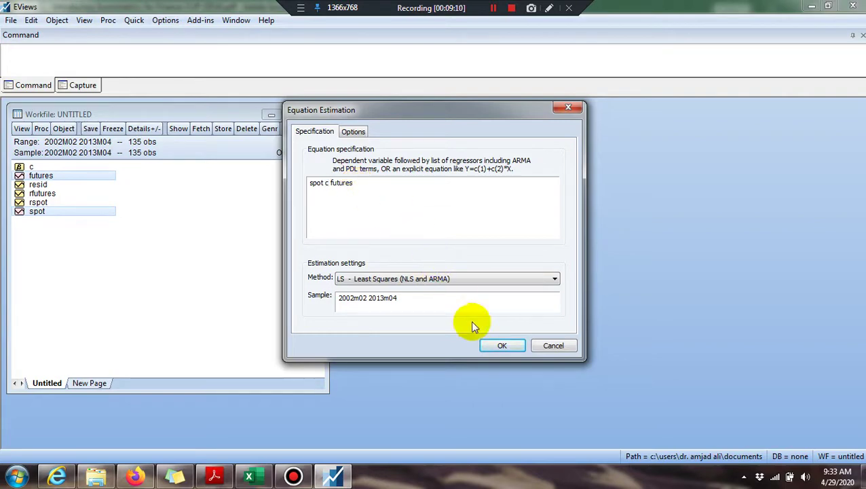
Step: Estimate the spot levels equation by least squares and run a Wald coefficient restrictions test on it with c(2)=1
click(495, 345)
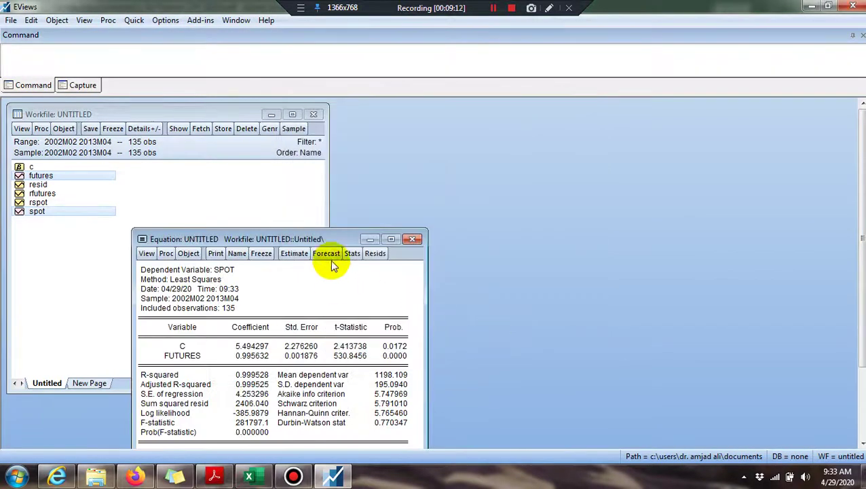
drag(325, 238, 383, 140)
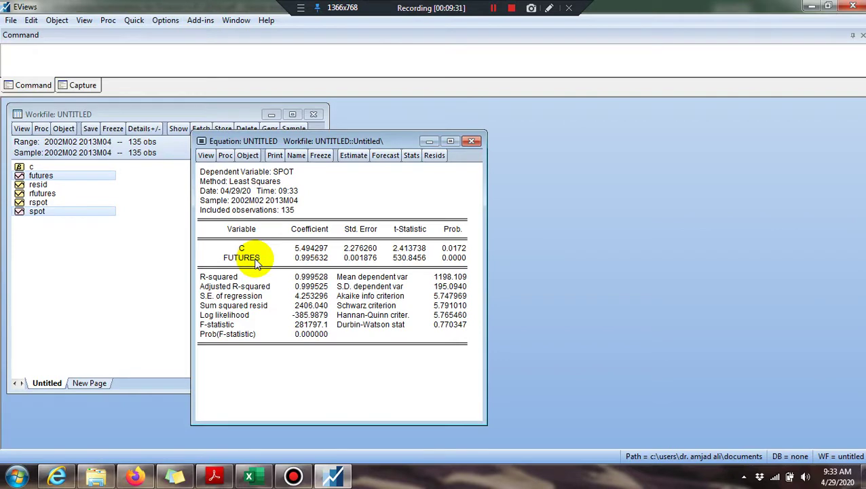
click(205, 156)
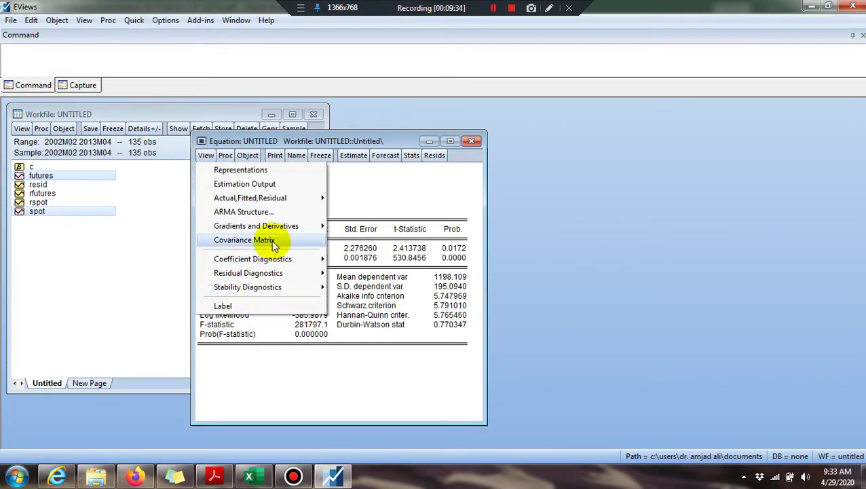
mouse_move(275, 260)
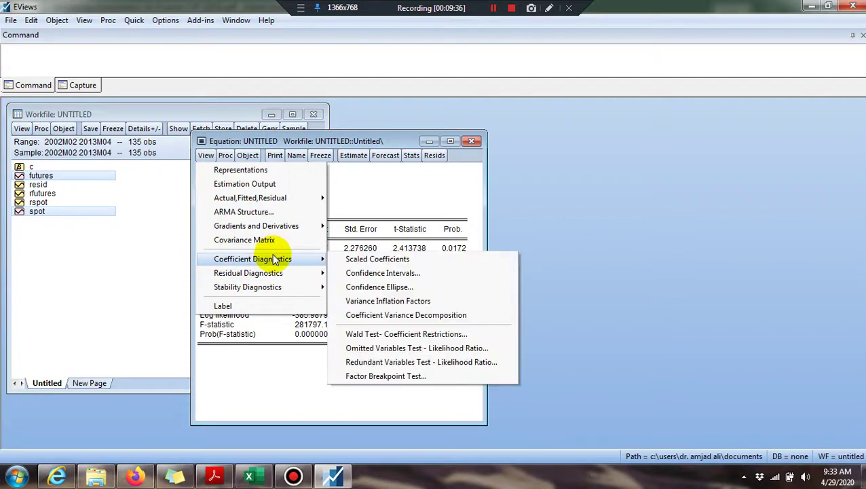
click(442, 339)
text(c)
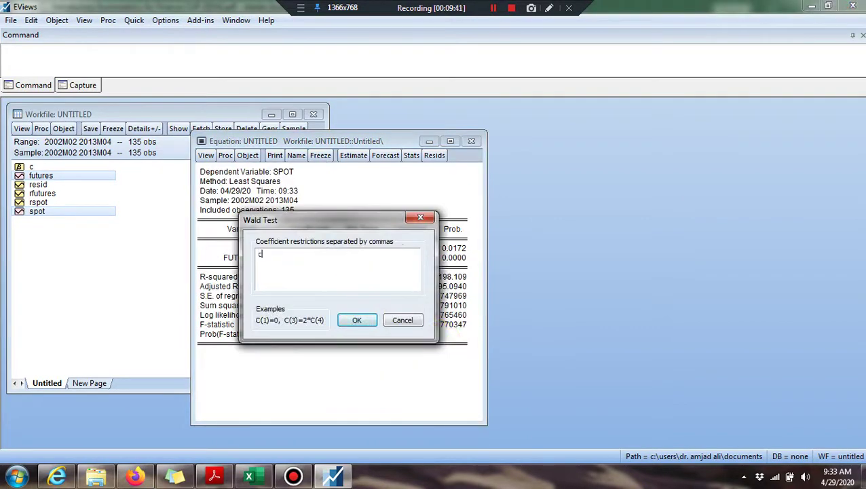
text((2)=1)
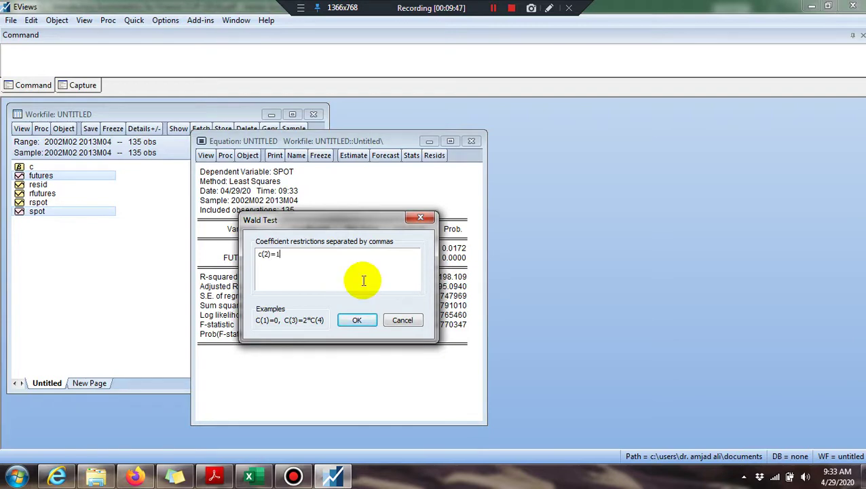
click(364, 321)
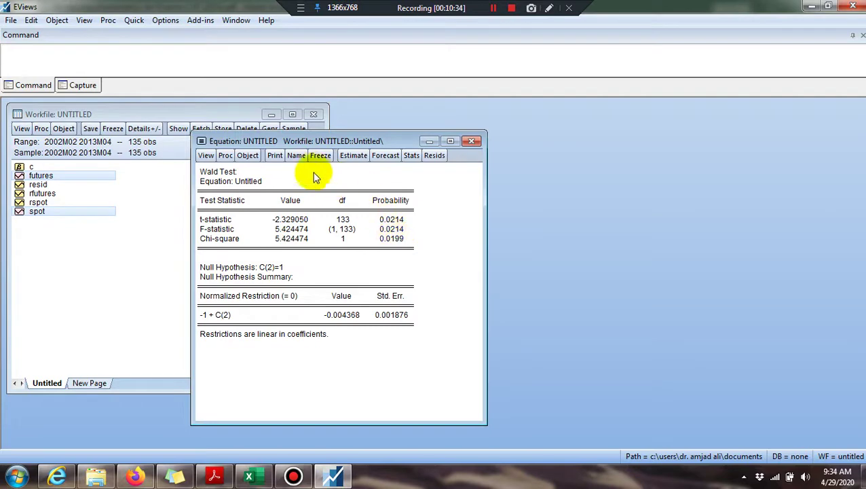
Step: Re-estimate the spot c futures equation by least squares over the sample 2002m02 2013m04
click(359, 156)
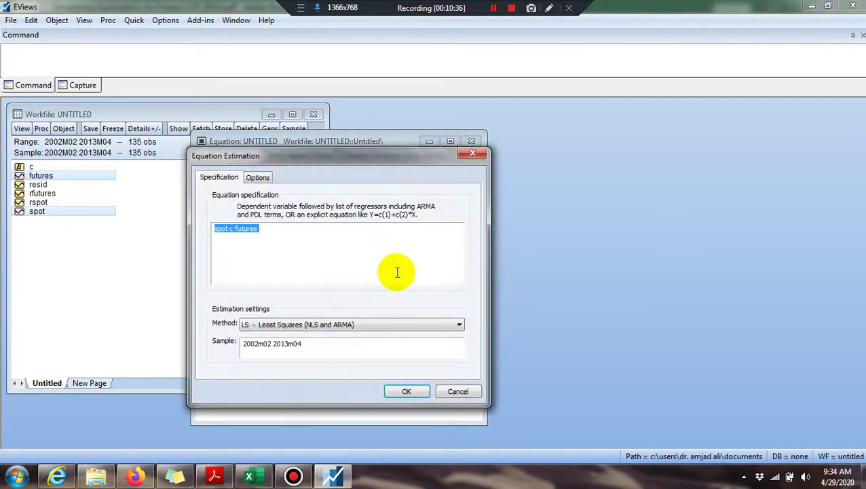
click(410, 391)
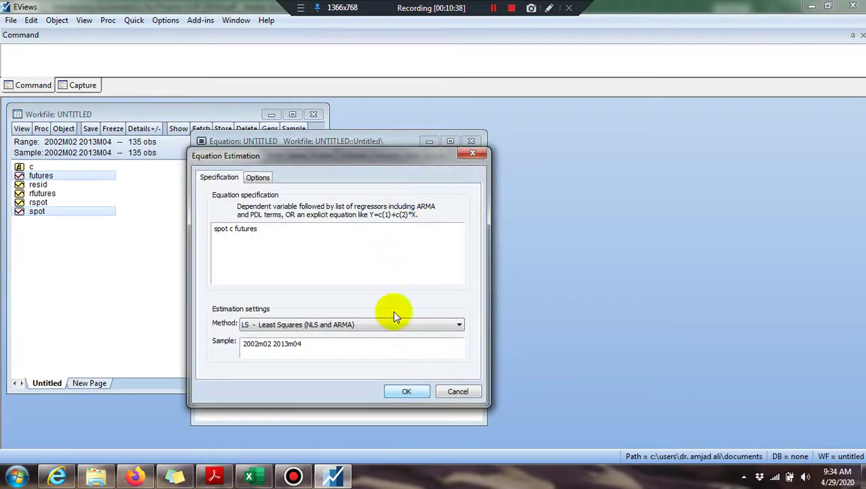
click(412, 395)
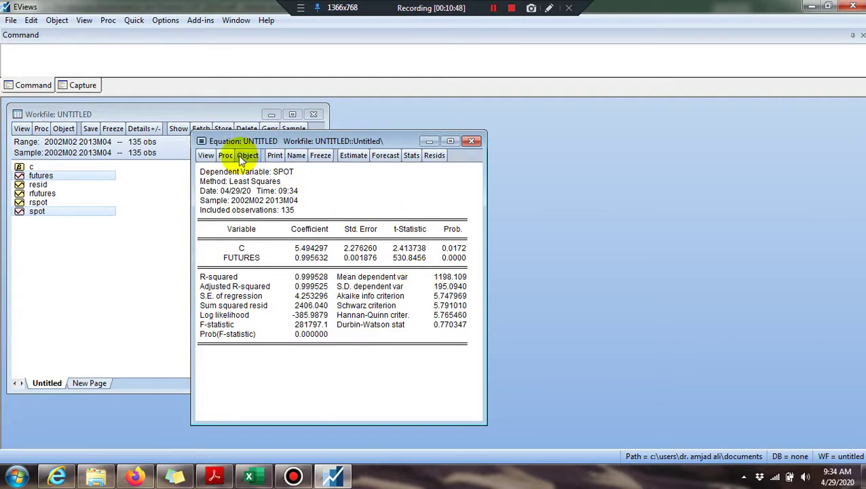
Step: Run a Wald coefficient restrictions test on the spot levels equation with the restriction C(2)=0
click(207, 156)
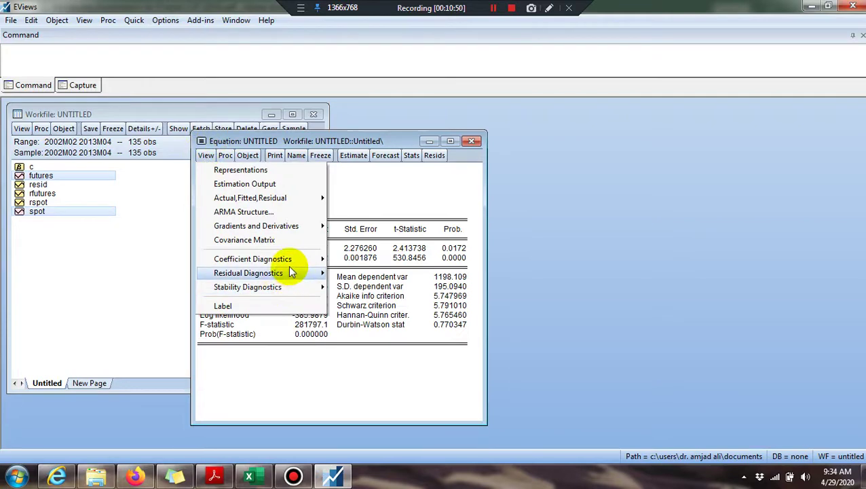
mouse_move(292, 260)
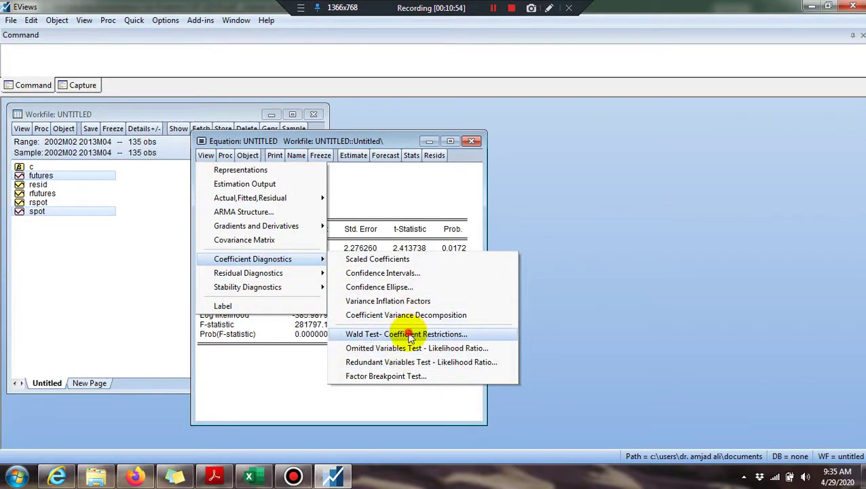
click(407, 333)
text(C)
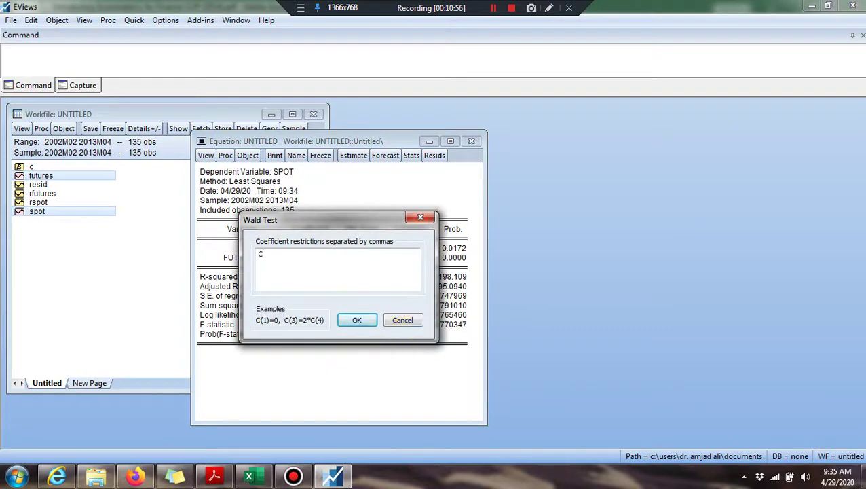
text((2)=0)
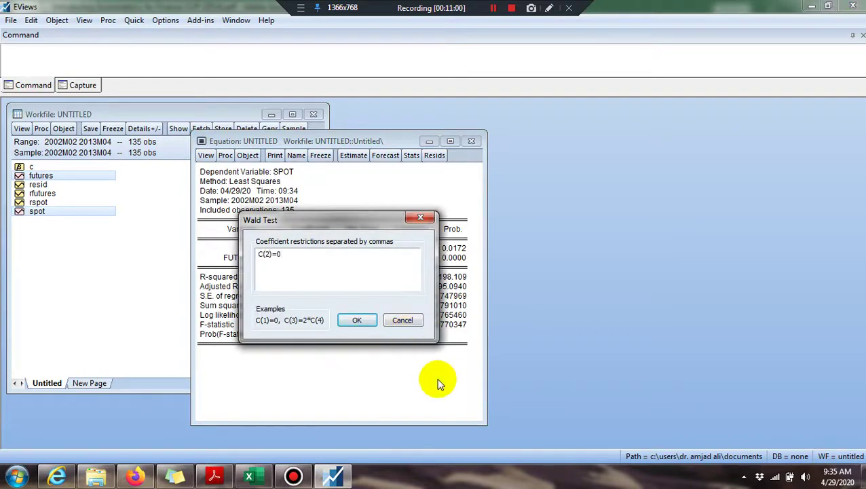
click(357, 320)
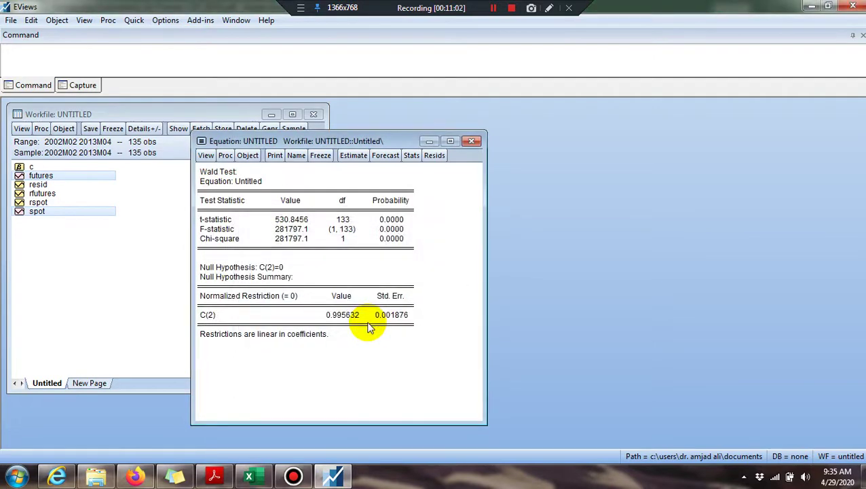